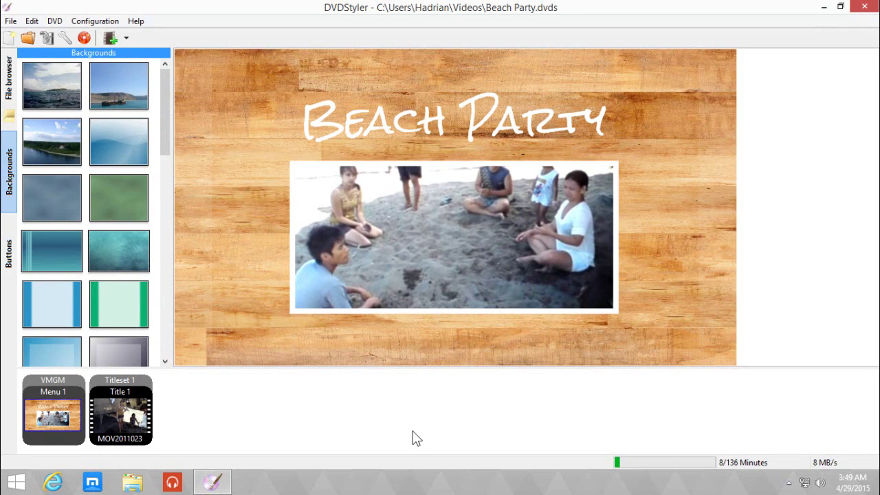
Step: Open DVDStyler's Settings and keep English as the interface language
click(94, 20)
click(103, 37)
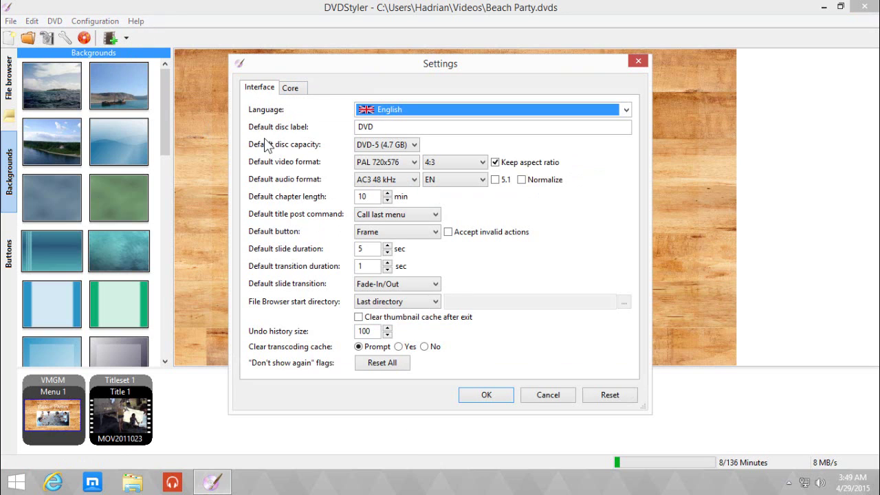
click(394, 112)
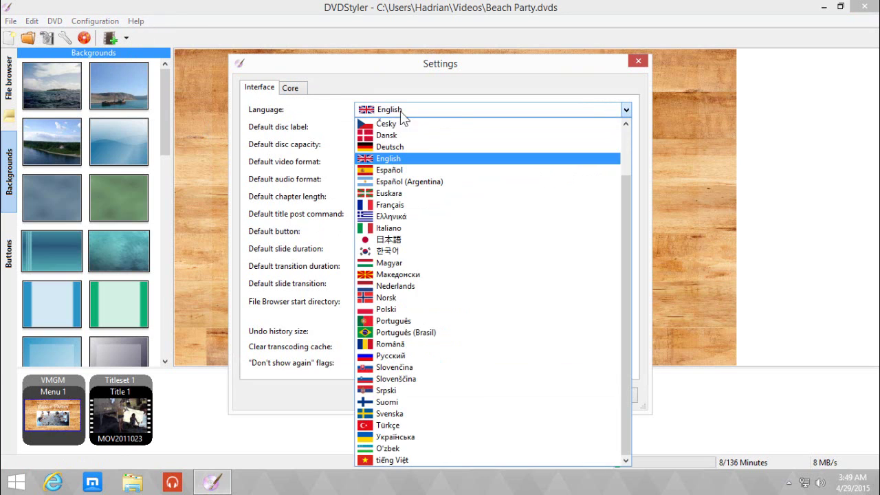
scroll(523, 273, up, 2)
scroll(410, 231, down, 2)
scroll(410, 230, up, 1)
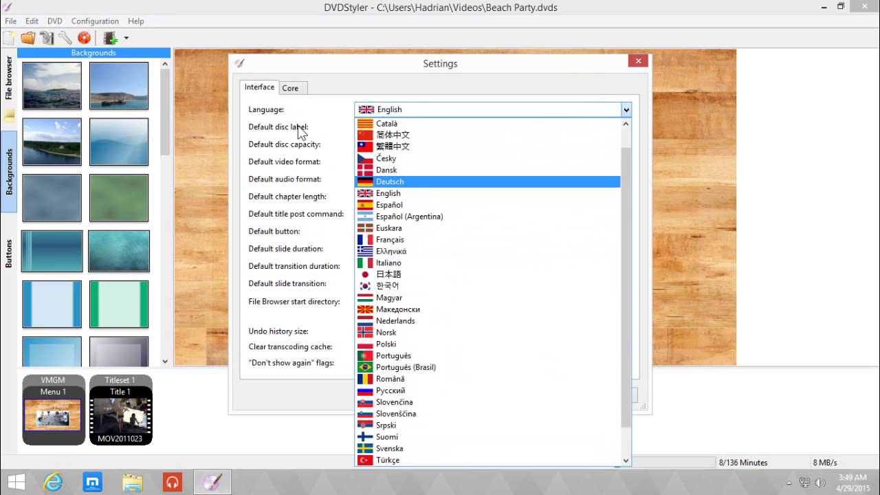
click(298, 126)
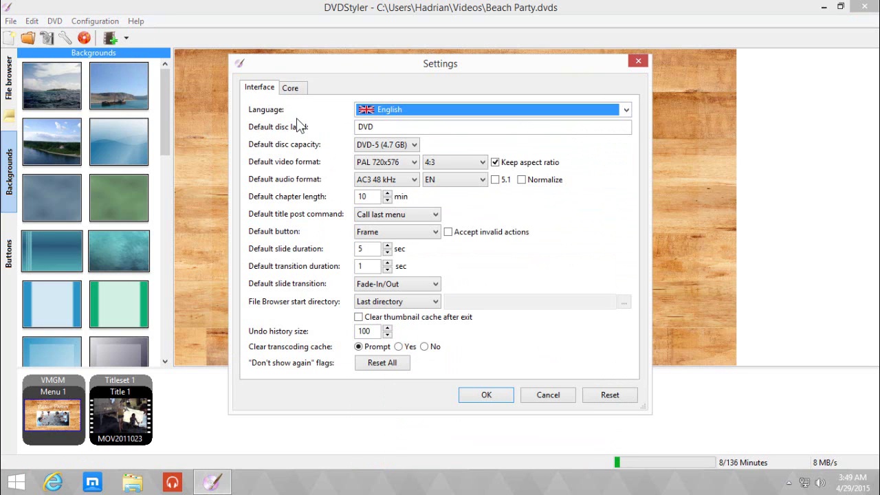
Step: Keep disc label DVD and DVD-5 capacity, and set the default video format to NTSC 720x480
click(393, 127)
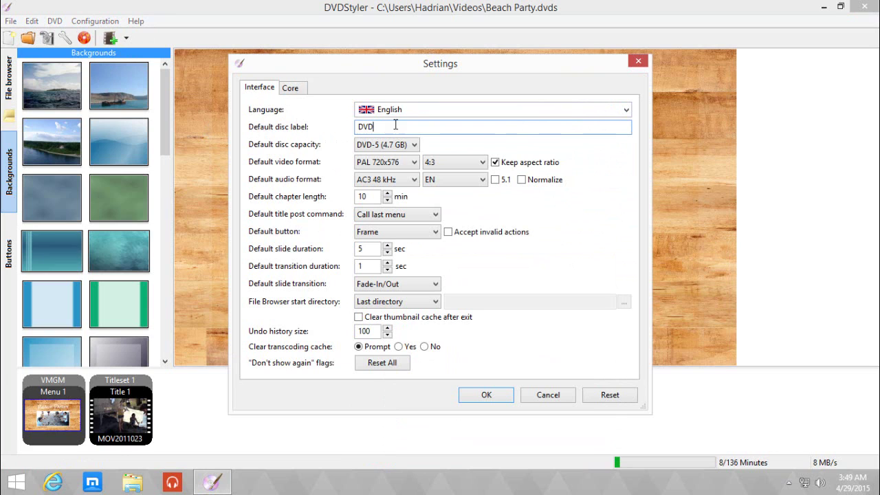
drag(394, 126, 272, 130)
key(End)
click(384, 145)
click(321, 150)
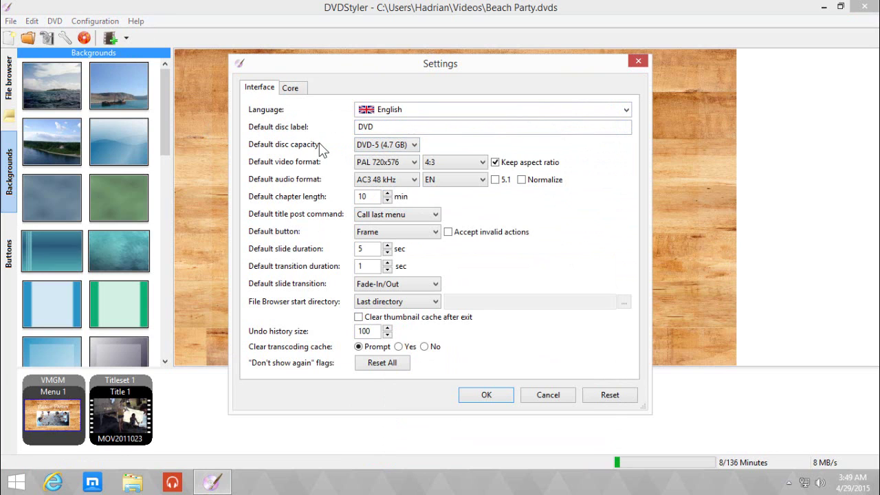
click(375, 164)
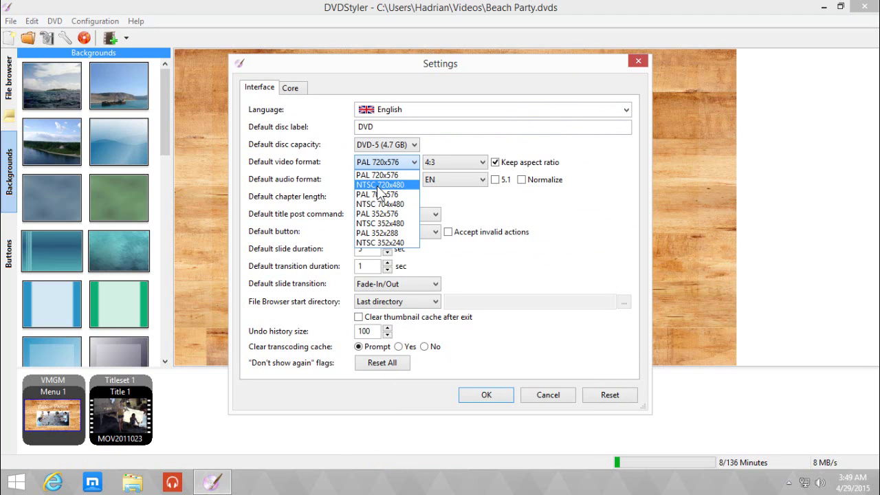
click(377, 186)
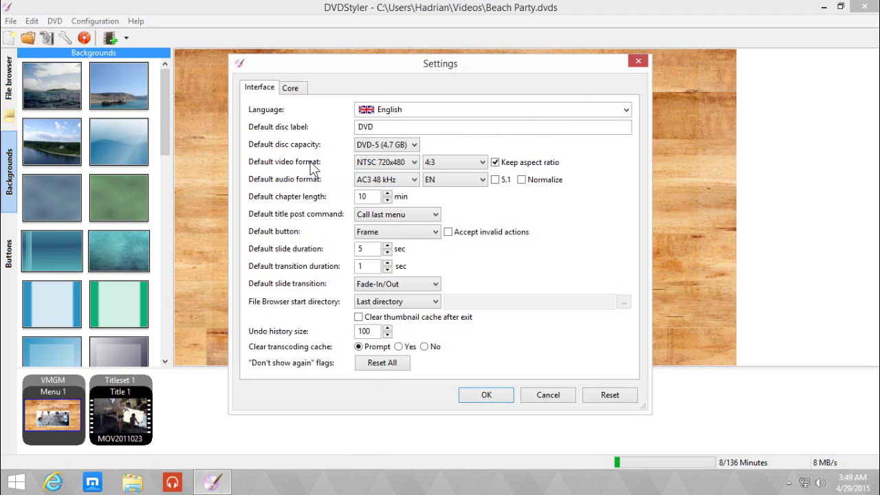
Step: Choose 16:9 as the default aspect and change the chapter length from 10 to 15 minutes
click(443, 165)
click(440, 181)
drag(368, 196, 347, 197)
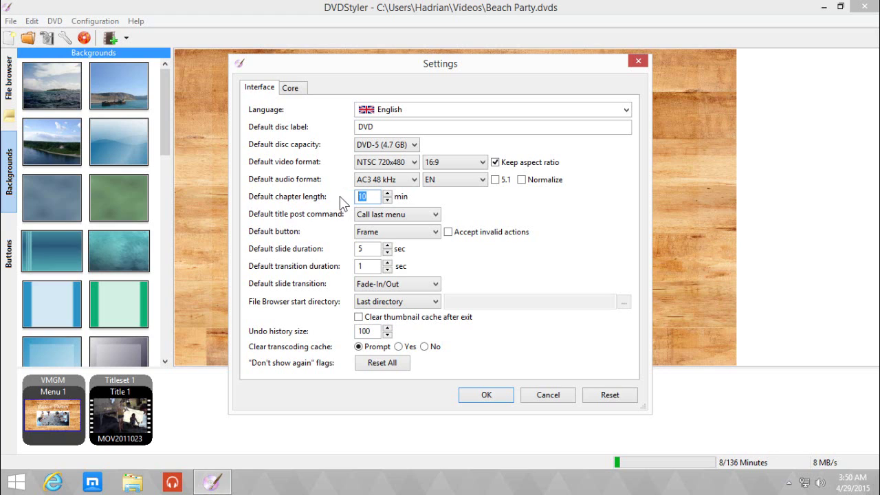
click(363, 196)
drag(368, 197, 353, 200)
click(372, 197)
drag(370, 197, 337, 193)
text(15)
click(380, 216)
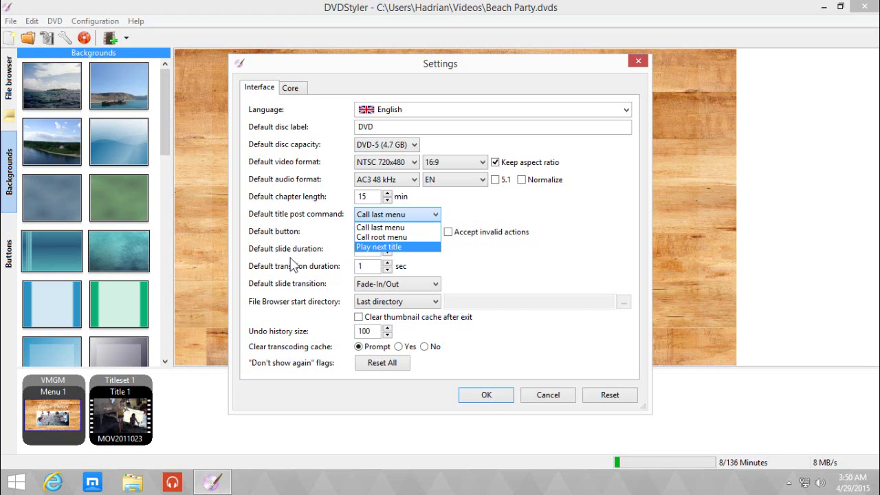
click(302, 230)
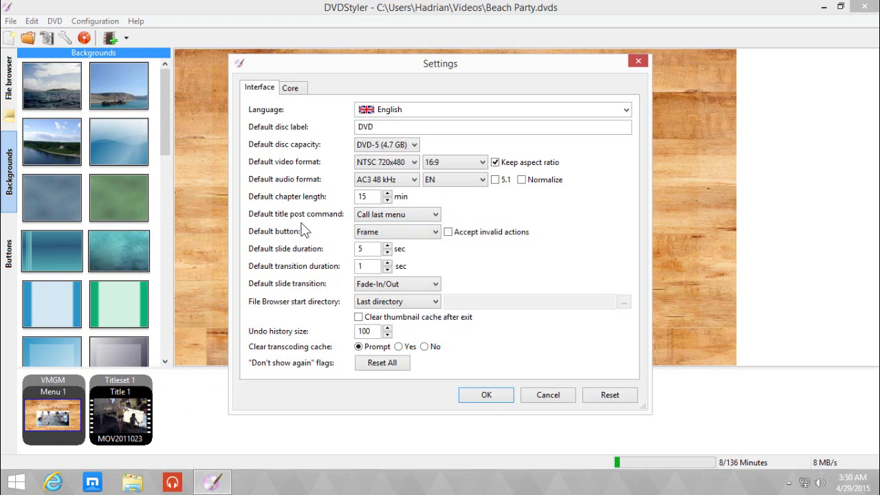
click(374, 232)
scroll(389, 222, up, 2)
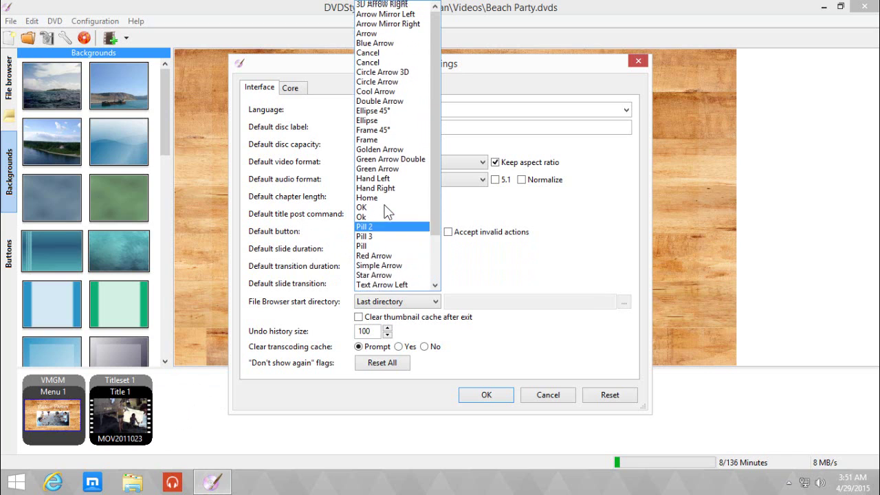
click(316, 242)
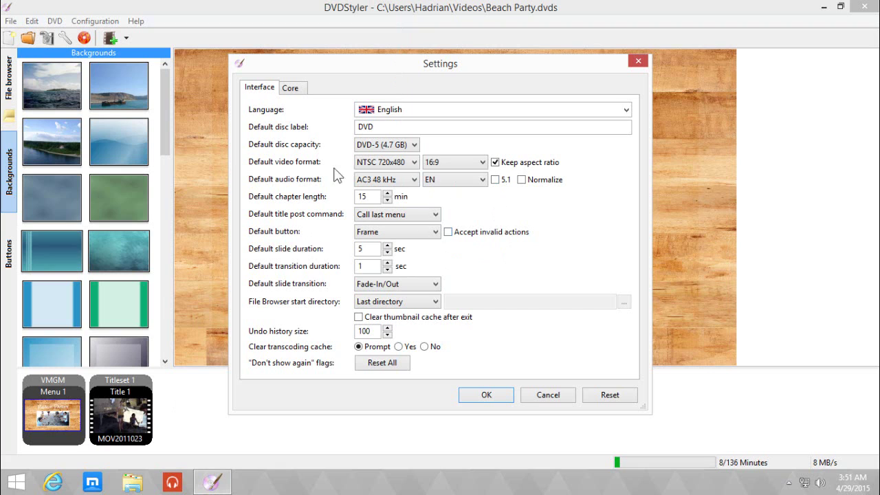
click(375, 231)
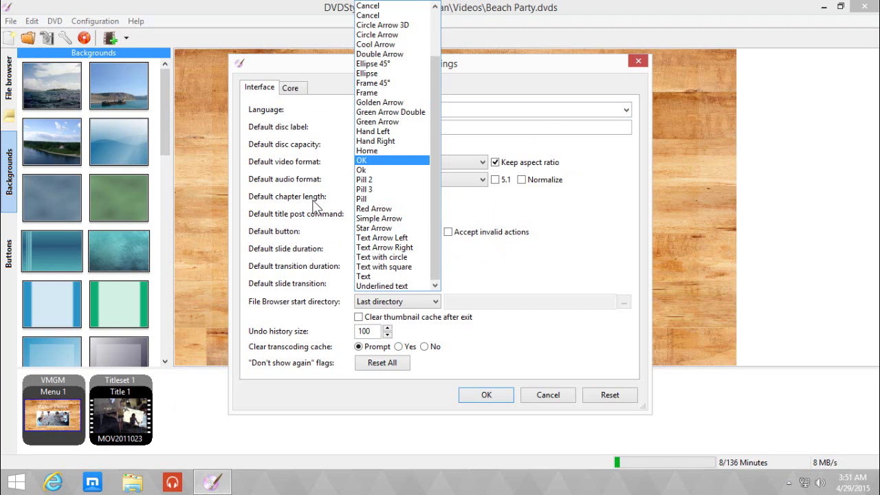
scroll(406, 199, up, 2)
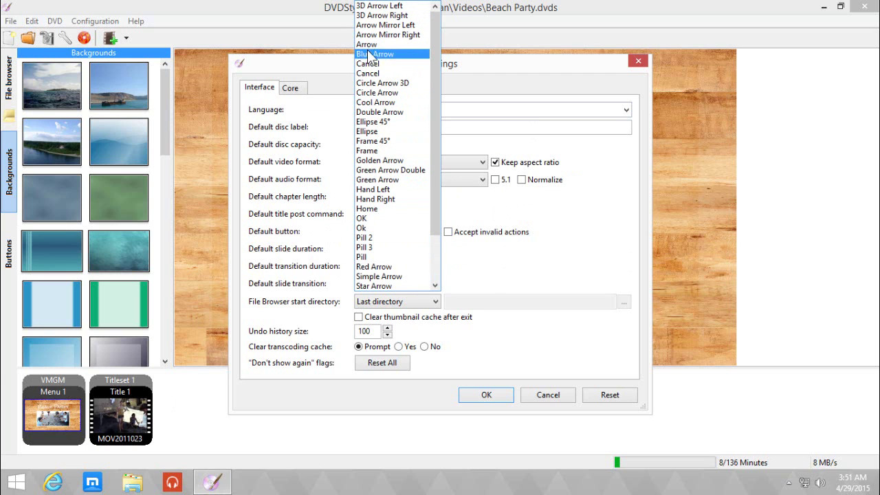
scroll(379, 76, down, 2)
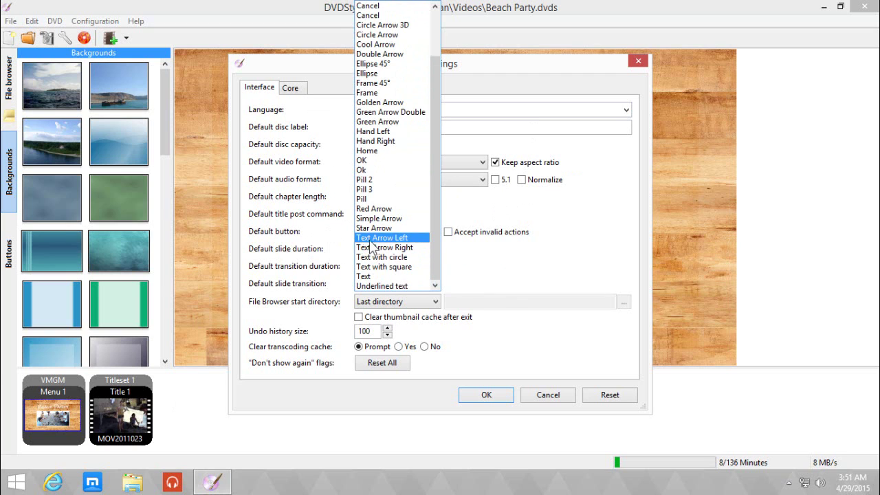
click(323, 234)
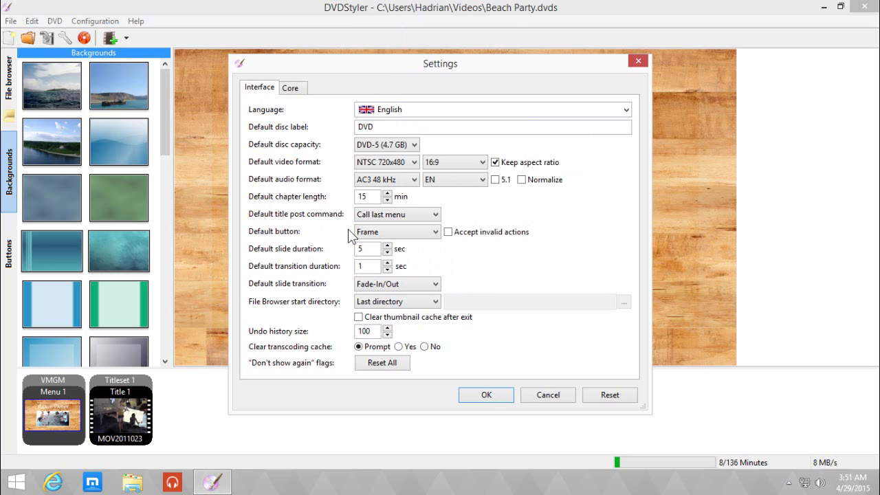
key(Tab)
text(5)
drag(363, 248, 349, 249)
click(363, 250)
click(367, 267)
click(375, 286)
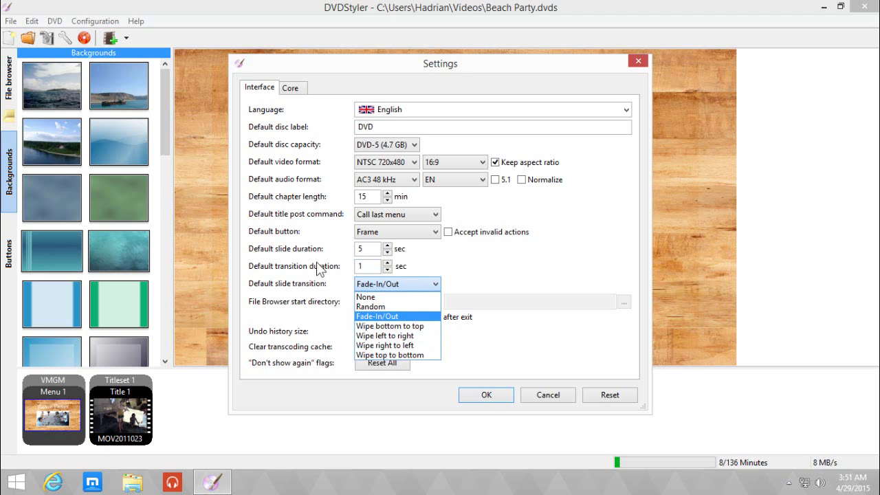
click(378, 317)
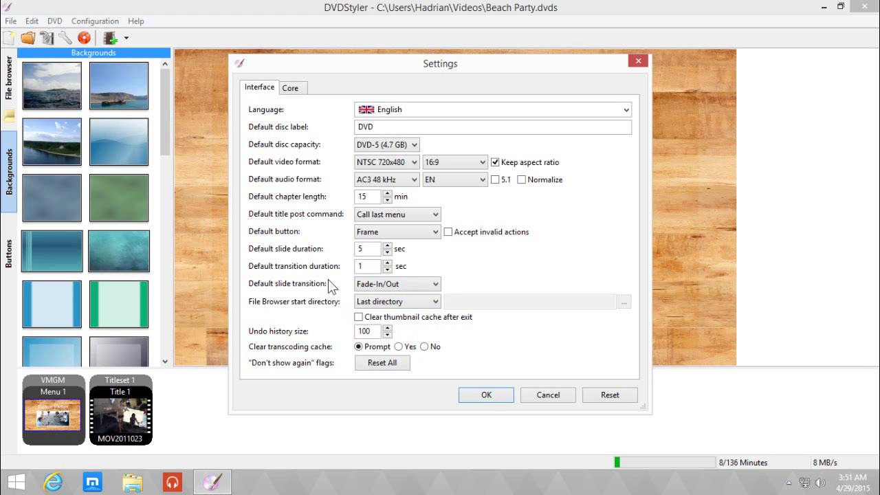
Step: Confirm the Settings dialog with OK, returning to the Beach Party menu editor
click(488, 398)
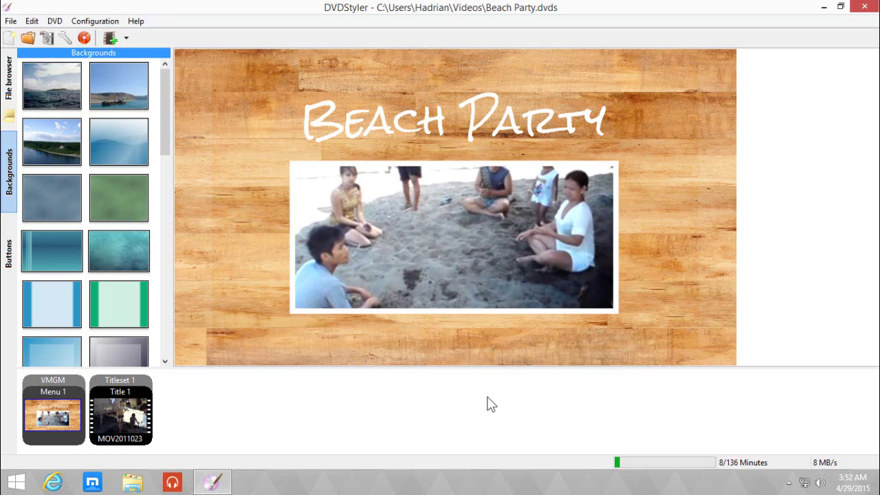